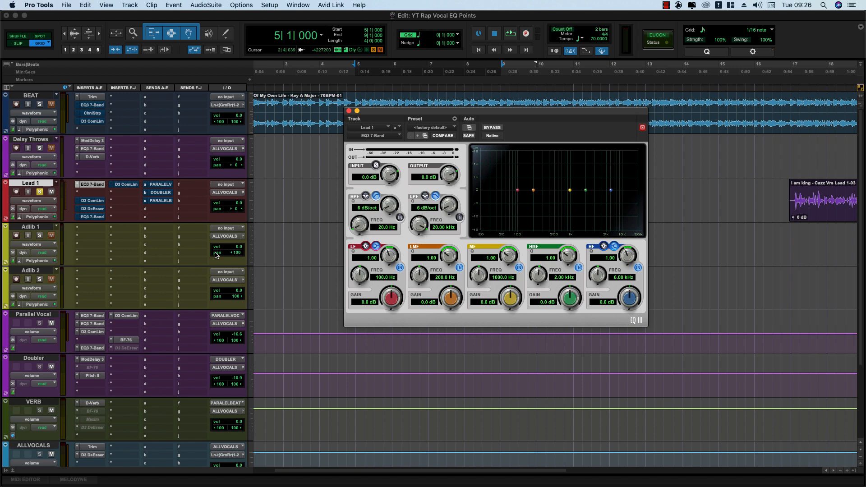
Enable the high-pass filter on the Lead 1 EQ with a 24 dB/oct slope at 75 Hz.
left_click(400, 217)
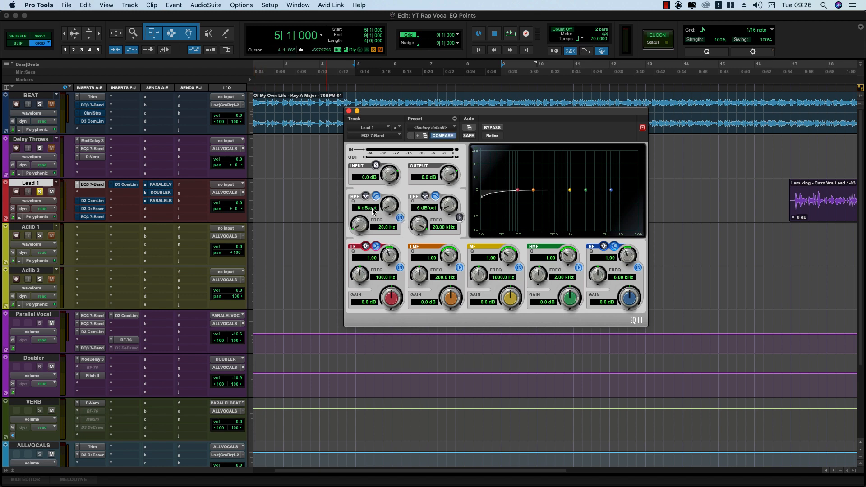
left_click_drag(393, 202, 390, 136)
left_click(383, 228)
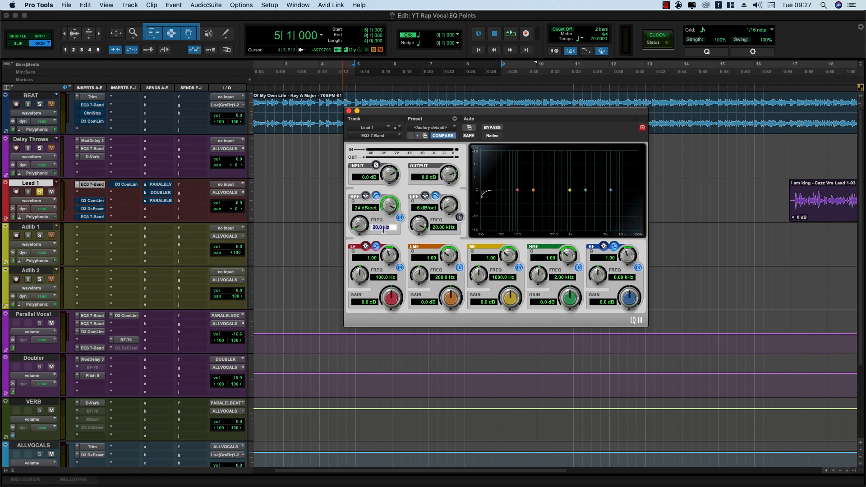
type("75")
key("Return")
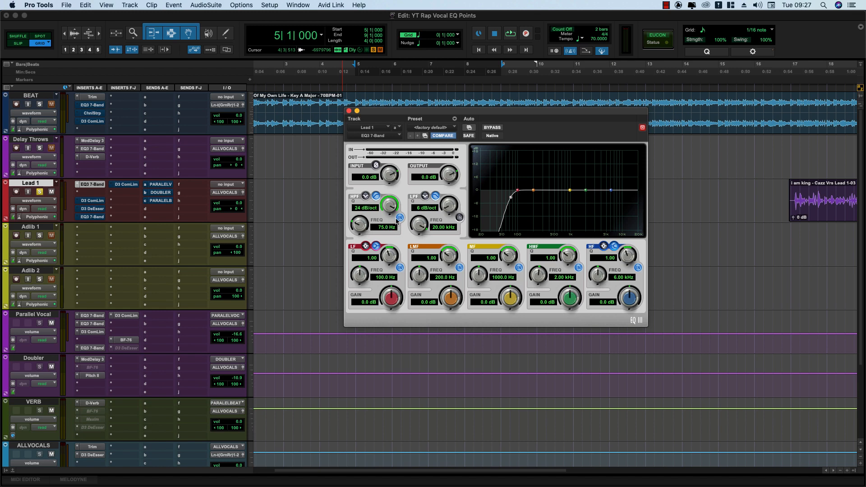
Compare the looped lead vocal with the high-pass filter switched off and on during playback.
left_click(400, 218)
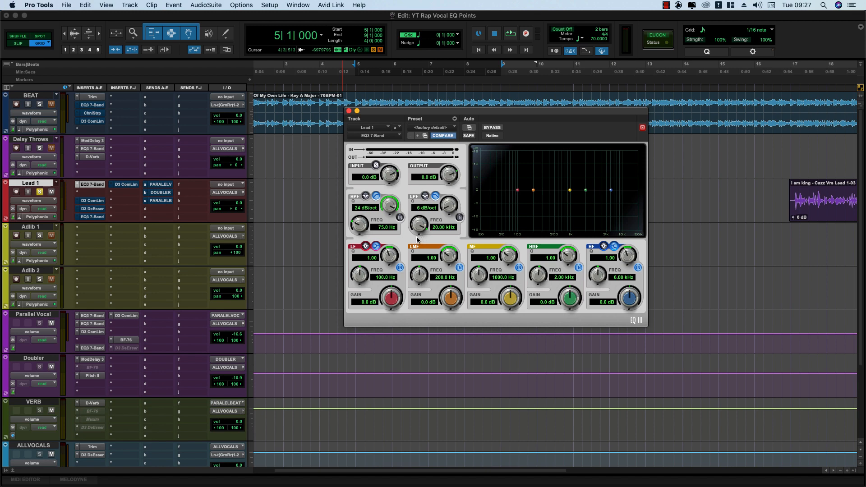
key("space")
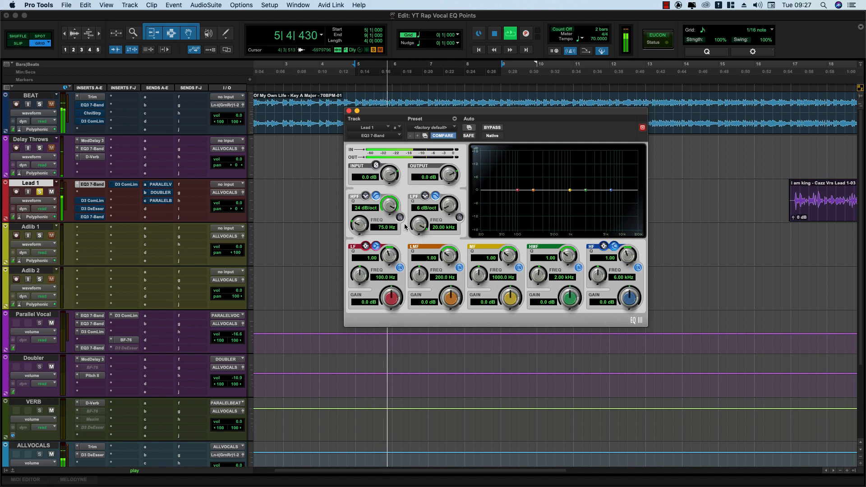
left_click(401, 218)
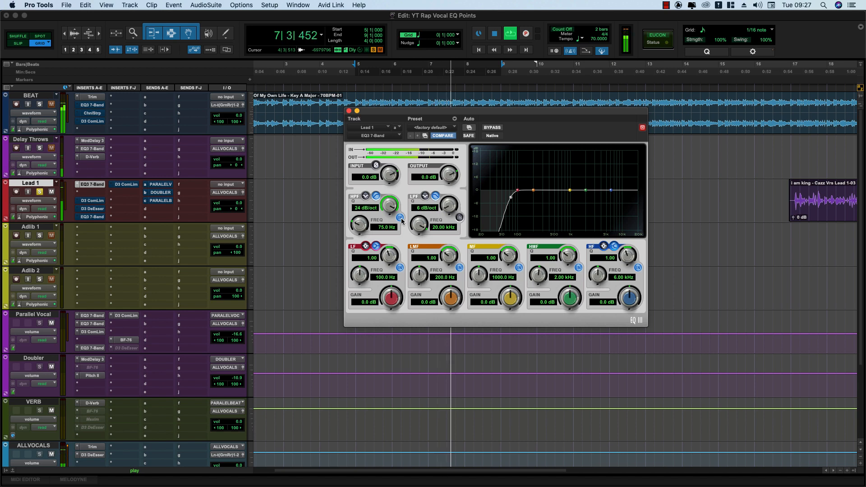
left_click(400, 218)
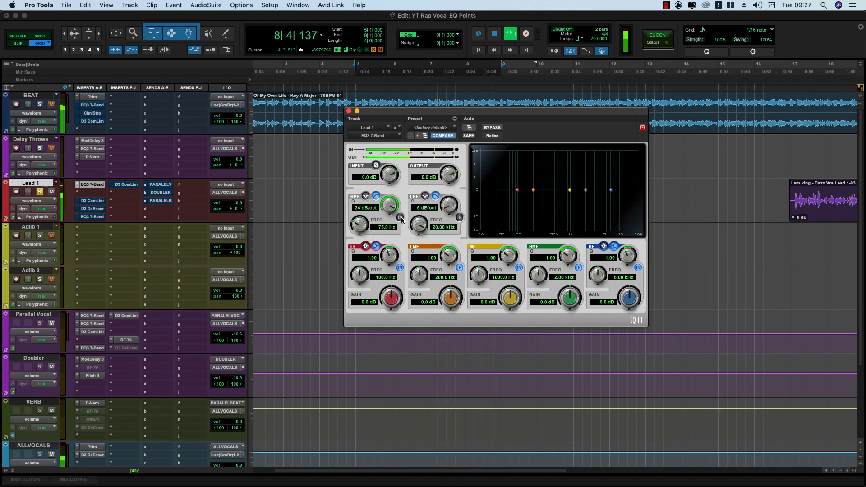
left_click(400, 218)
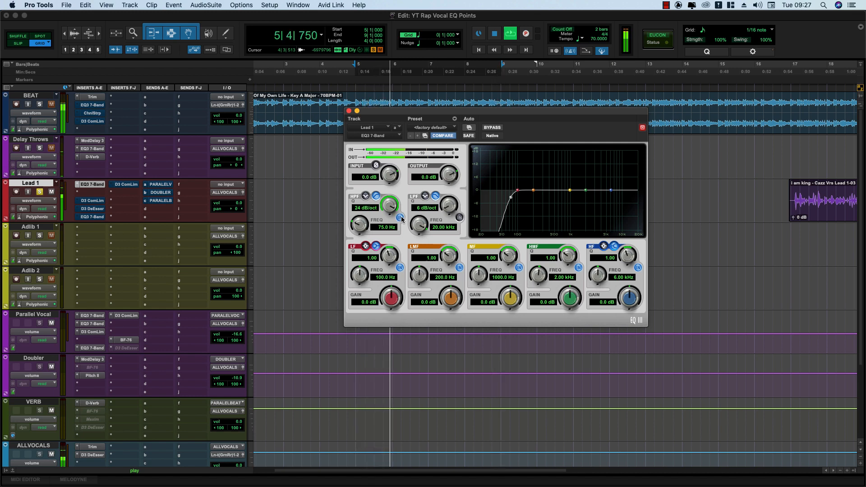
left_click(400, 218)
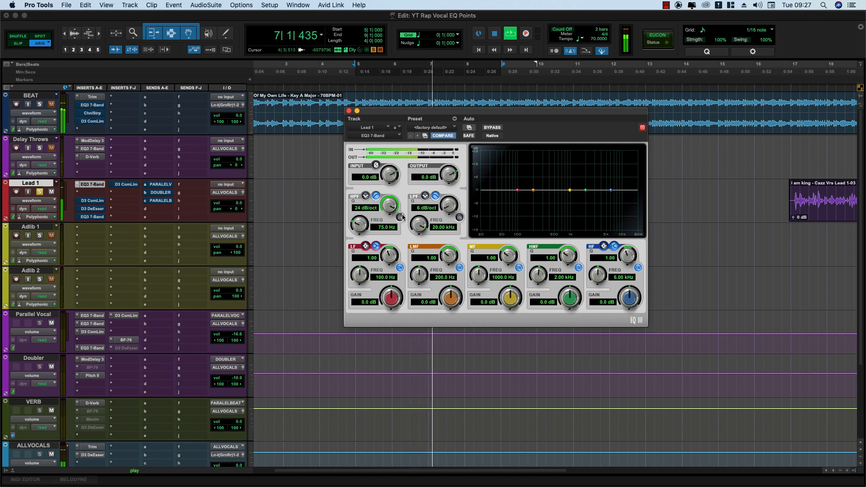
key("space")
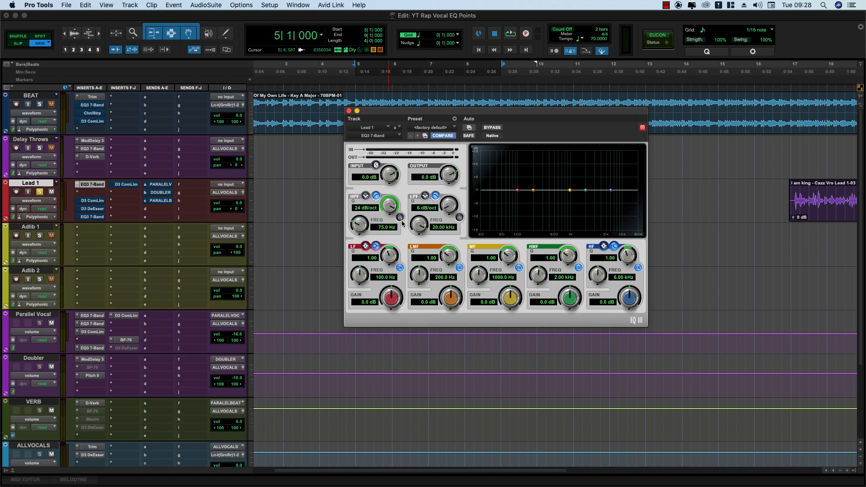
Replay the start of the vocal loop repeatedly, first without and finally with the high-pass filter enabled.
key("space")
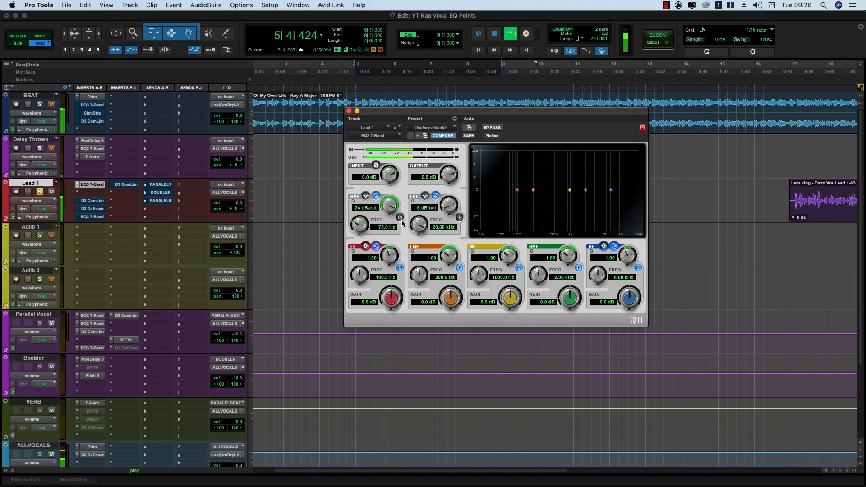
key("space")
key("space")
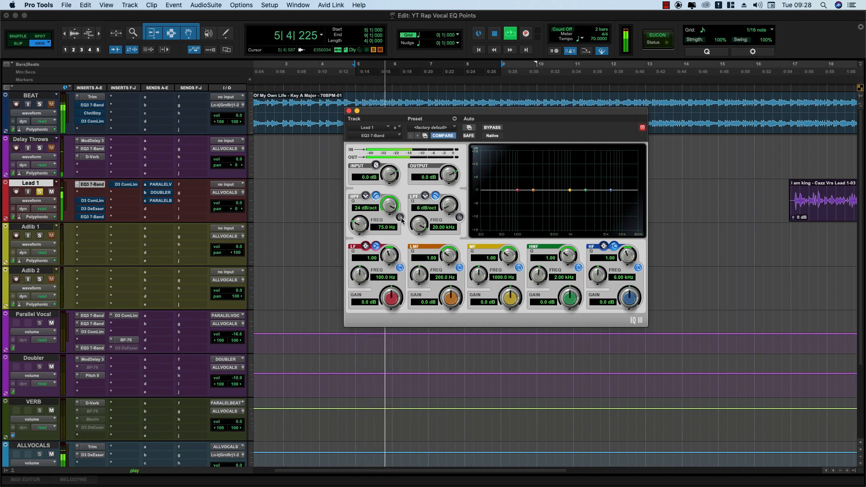
key("space")
left_click(400, 218)
key("space")
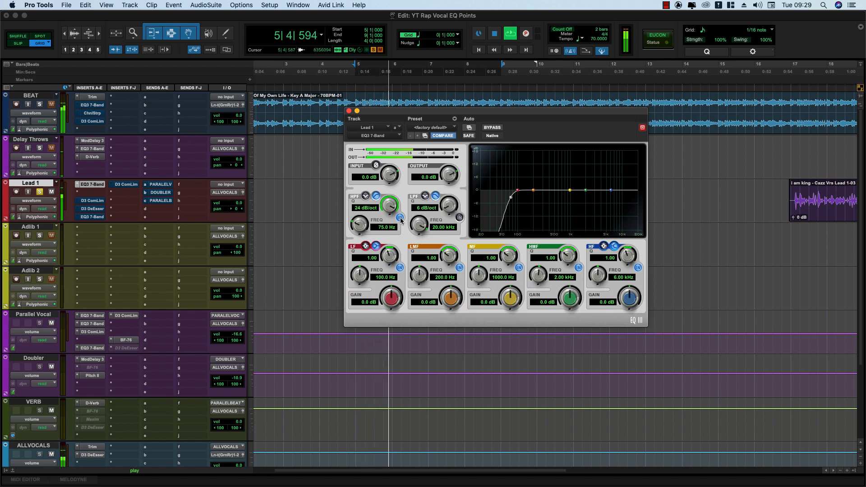
key("space")
key("space")
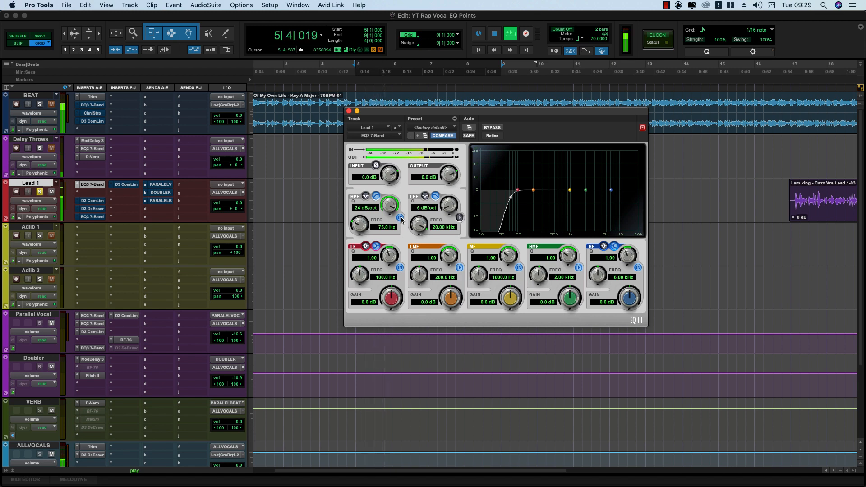
key("space")
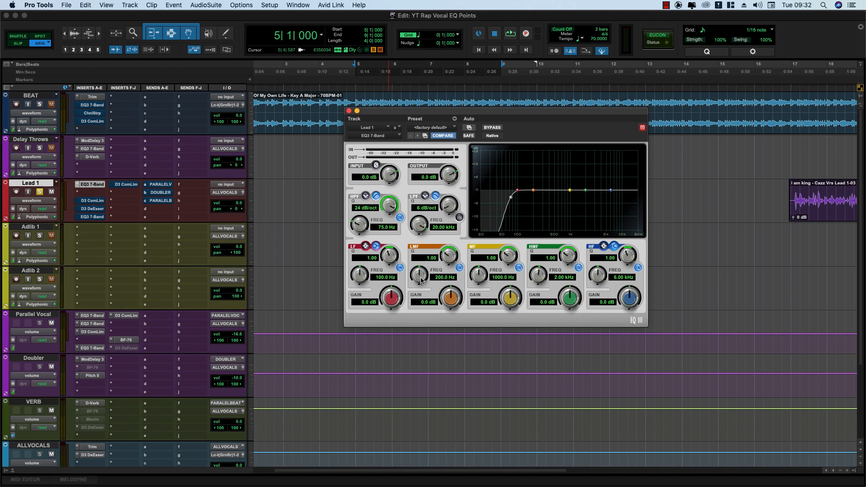
Narrow the low-mid band's Q to 4.32 and boost its gain to 15.3 dB.
left_click_drag(420, 277, 420, 304)
left_click_drag(417, 274, 417, 283)
left_click_drag(452, 258, 452, 222)
mouse_move(452, 303)
left_mouse_down()
mouse_move(439, 262)
mouse_move(440, 312)
left_mouse_up()
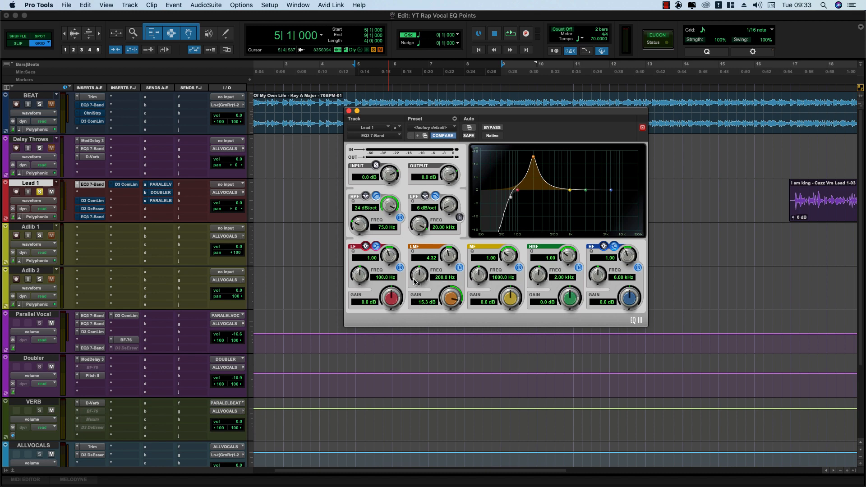
Sweep the boosted low-mid band to 267.2 Hz during playback and compare the sound with the band off and on.
key("space")
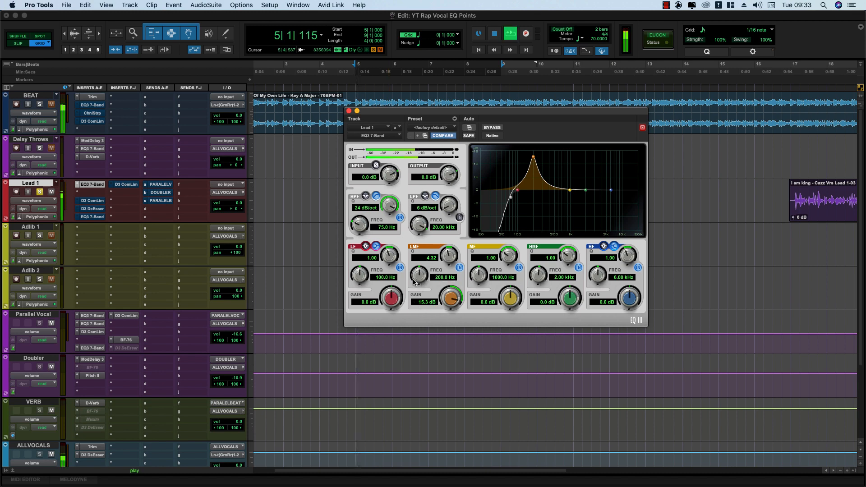
mouse_move(419, 280)
left_mouse_down()
mouse_move(413, 218)
mouse_move(411, 274)
left_mouse_up()
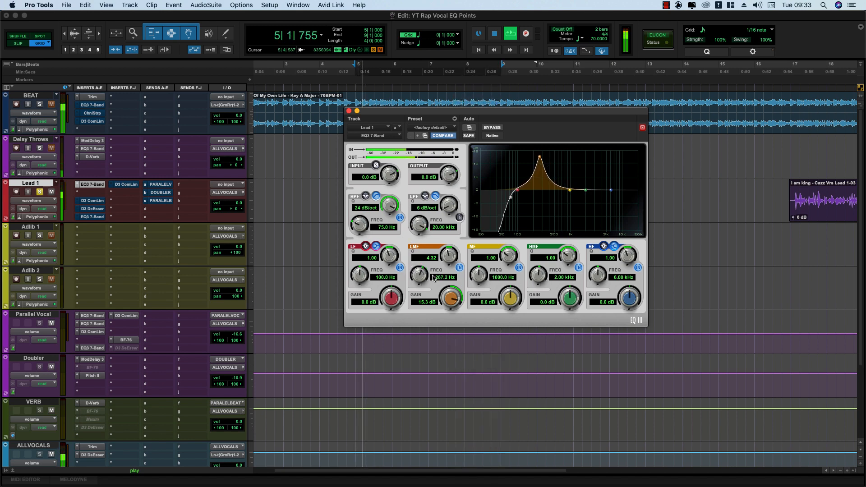
left_click(459, 268)
left_click(459, 268)
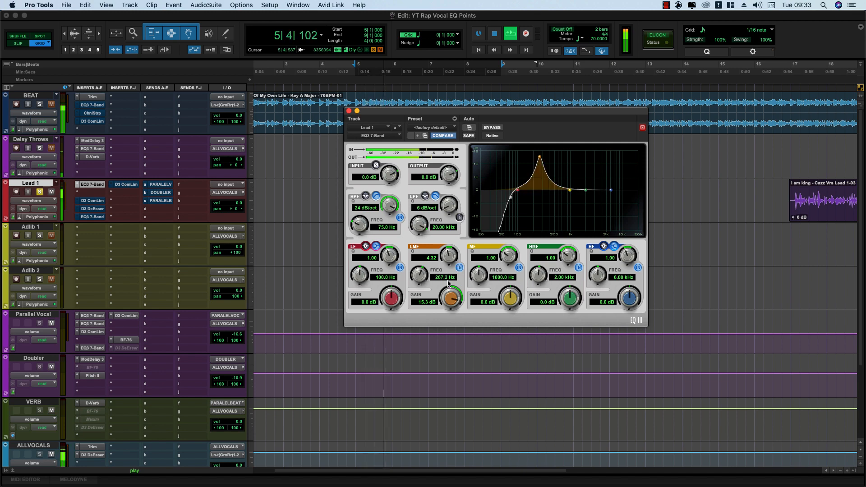
Cut the low-mid band's gain to -2.2 dB and compare the playing vocal with the band on and off.
left_click_drag(450, 299, 442, 336)
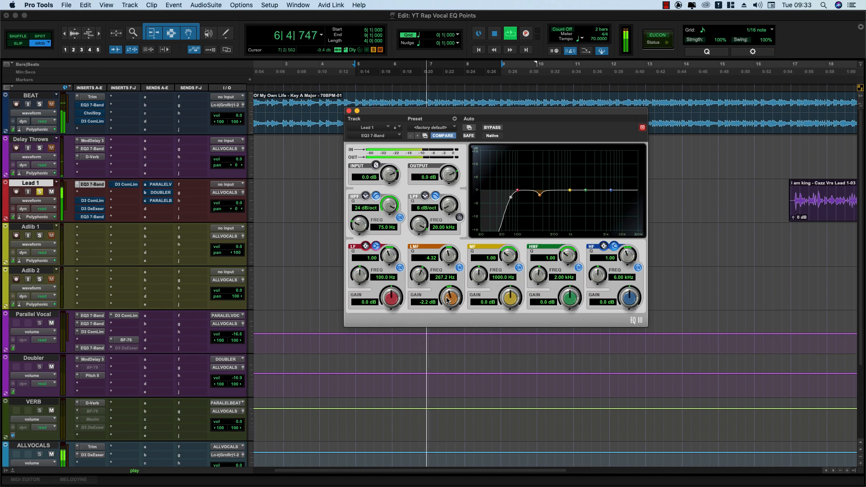
left_click(459, 269)
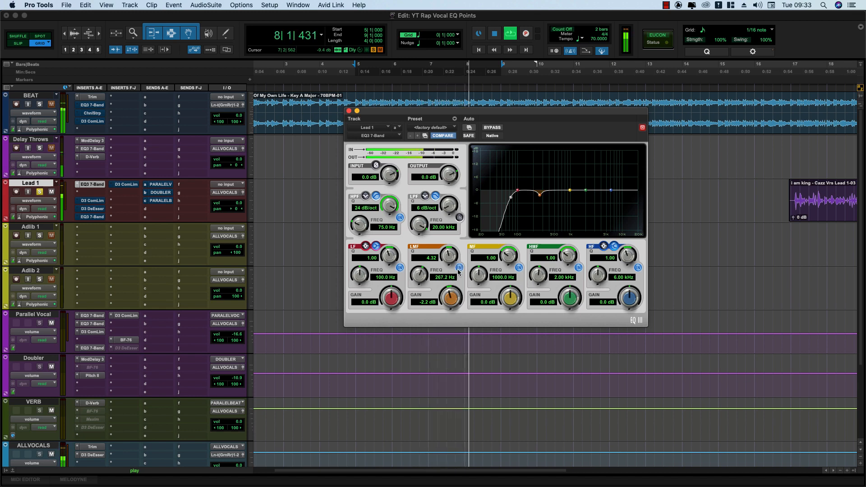
left_click(459, 268)
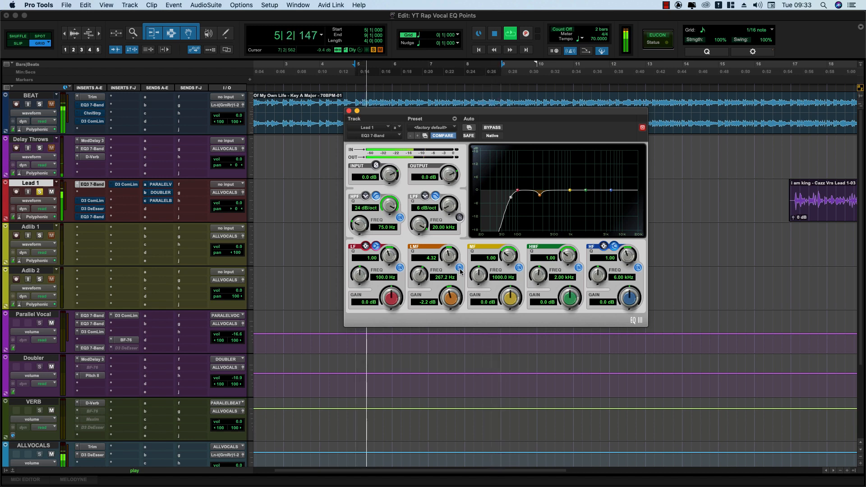
left_click(459, 268)
key("space")
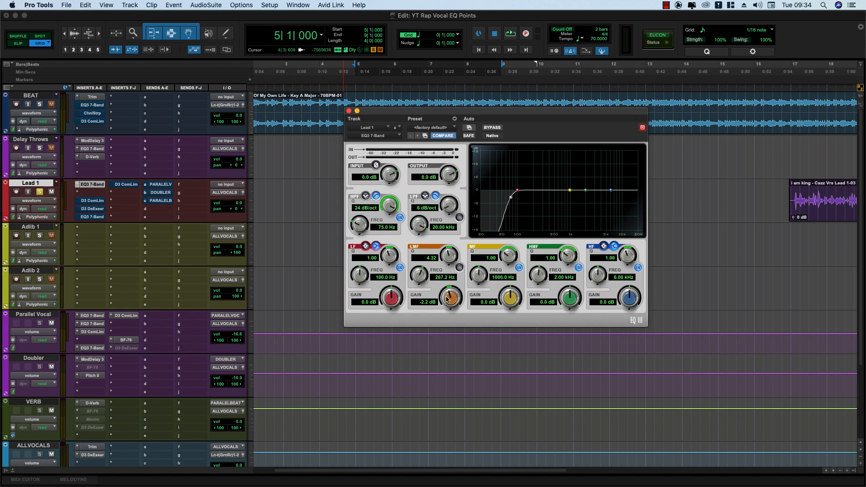
Re-enable the low-mid band, try an extreme cut of -18.0 dB, and return its gain to -2.2 dB.
left_click(459, 267)
left_click_drag(458, 293, 455, 345)
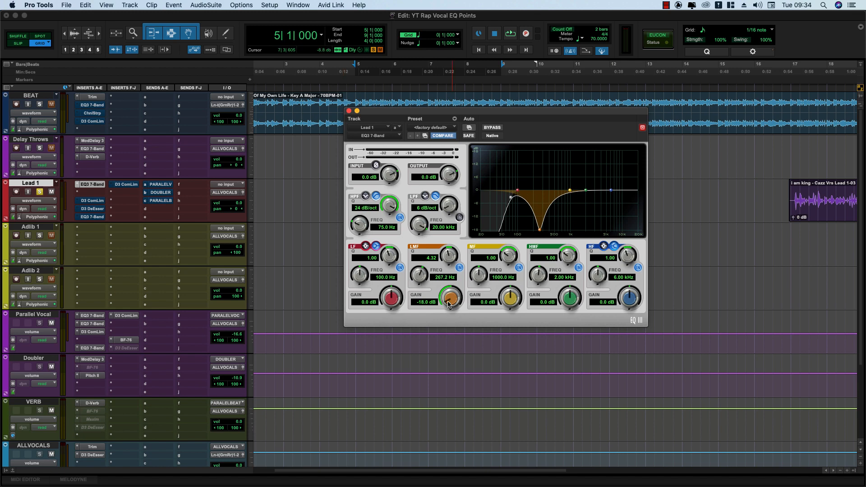
left_click_drag(448, 305, 450, 253)
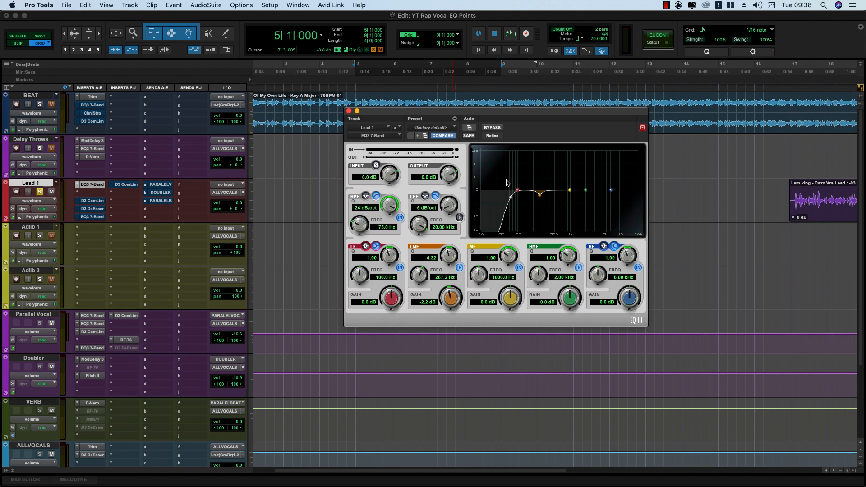
Boost the high-mid band to 18.0 dB with a Q of 6.03 and sweep it to 3.80 kHz during playback.
key("space")
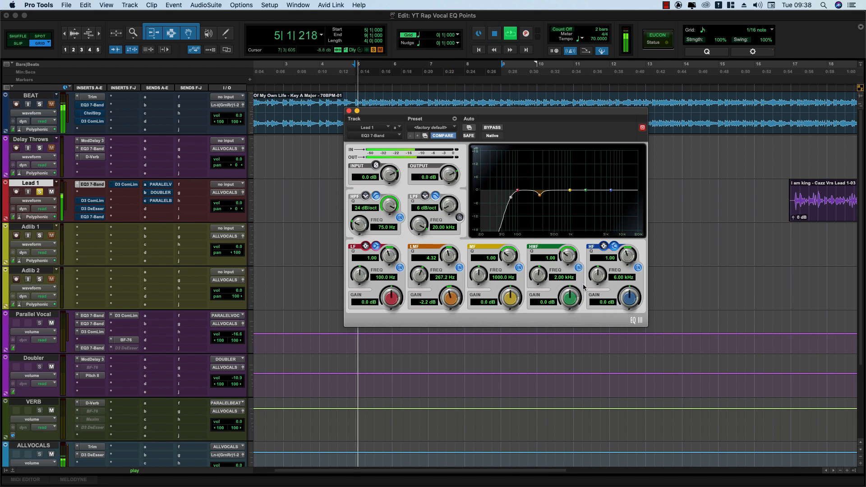
left_click_drag(569, 296, 568, 224)
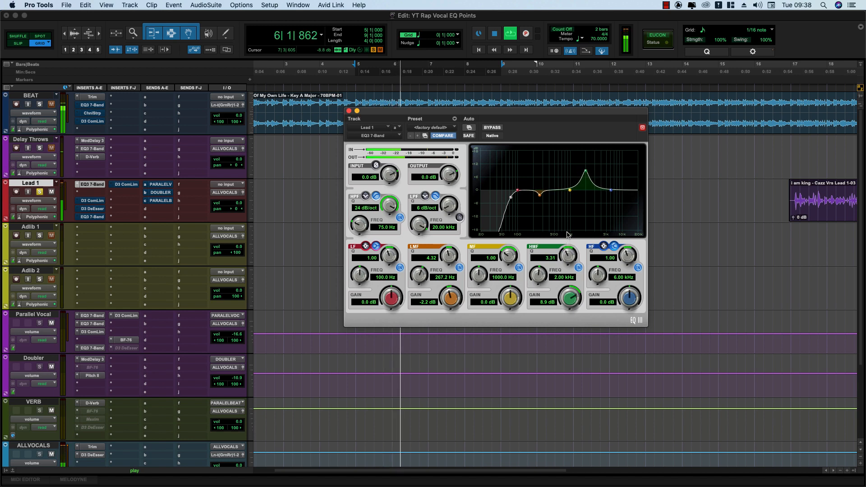
left_click_drag(564, 302, 542, 262)
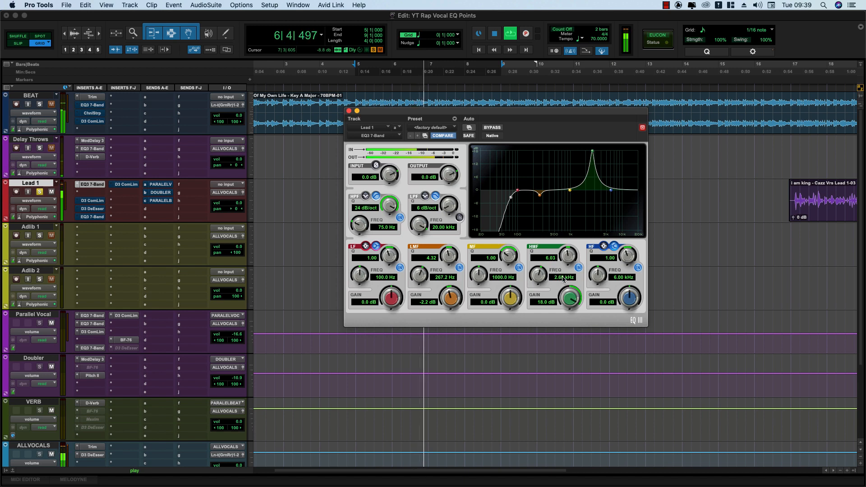
left_click_drag(538, 276, 536, 263)
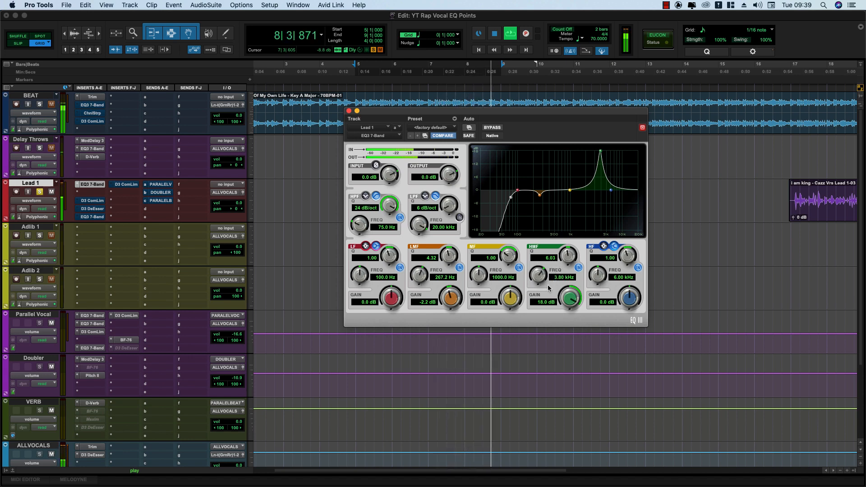
key("space")
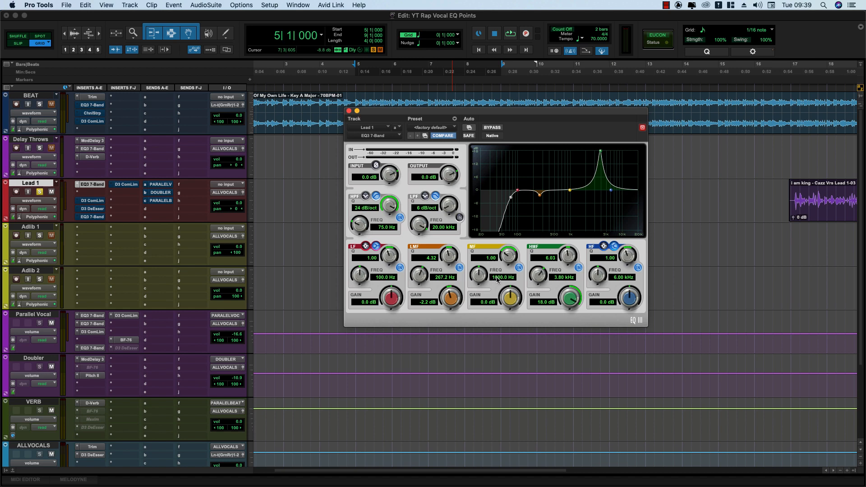
Set the mid band to 2.66 kHz, Q 3.39 and -2.4 dB, and cut the high-mid band to -2.2 dB.
left_click_drag(483, 280, 507, 239)
left_click_drag(509, 260, 507, 251)
left_click_drag(570, 297, 568, 349)
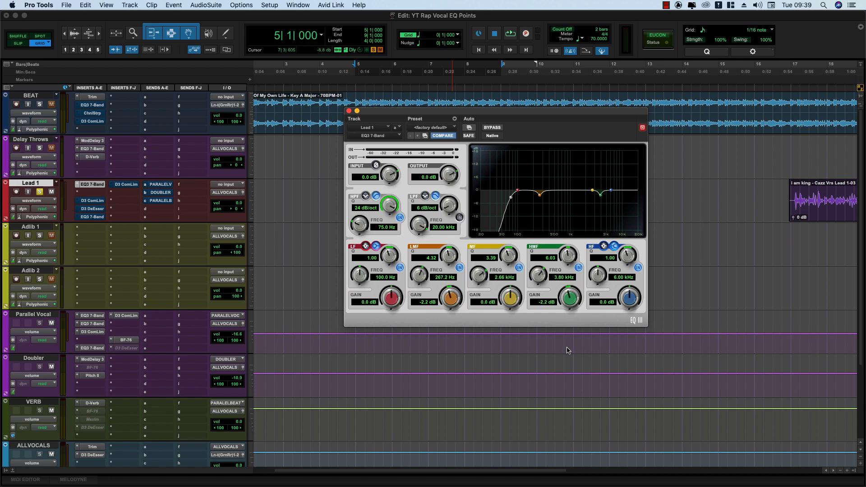
mouse_move(496, 298)
left_mouse_down()
mouse_move(507, 311)
mouse_move(508, 294)
left_mouse_up()
Play the Lead 1 vocal with the beat, repeatedly comparing the whole EQ bypassed and active, and finish stopped with the EQ active.
key("space")
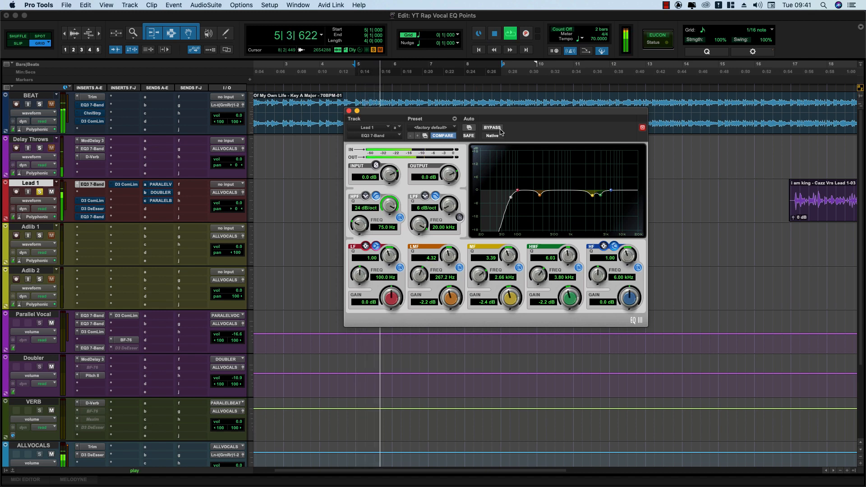
left_click(496, 129)
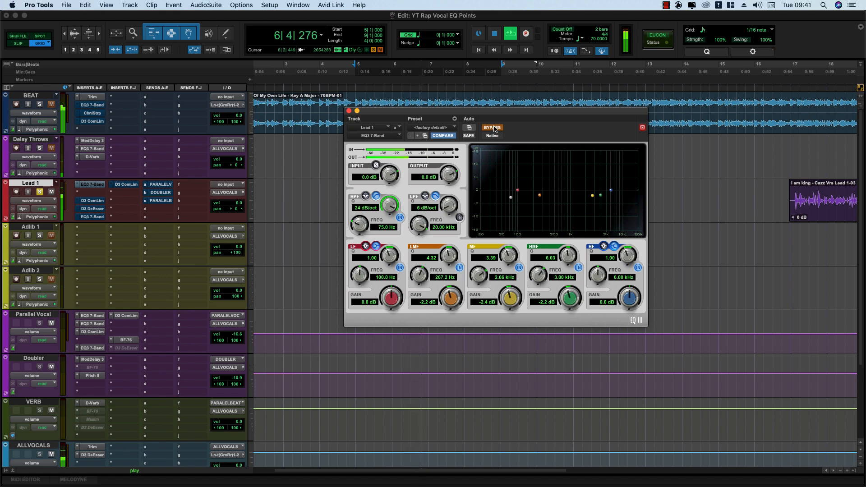
left_click(495, 129)
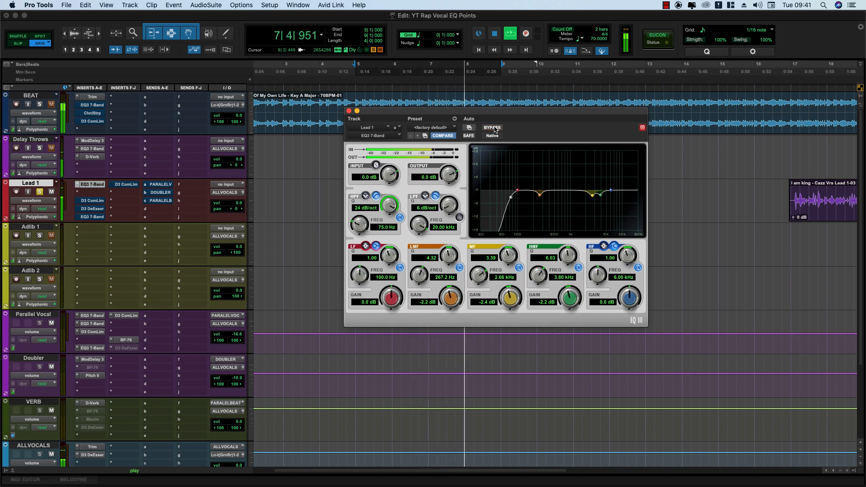
left_click(495, 128)
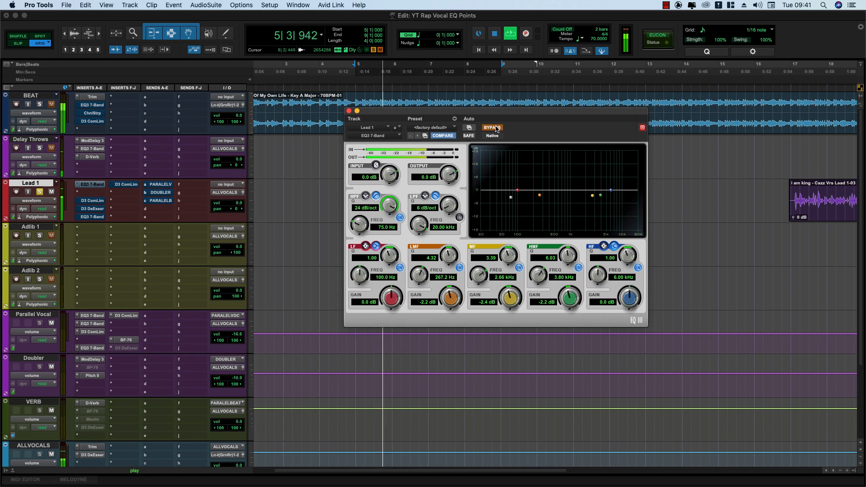
left_click(495, 129)
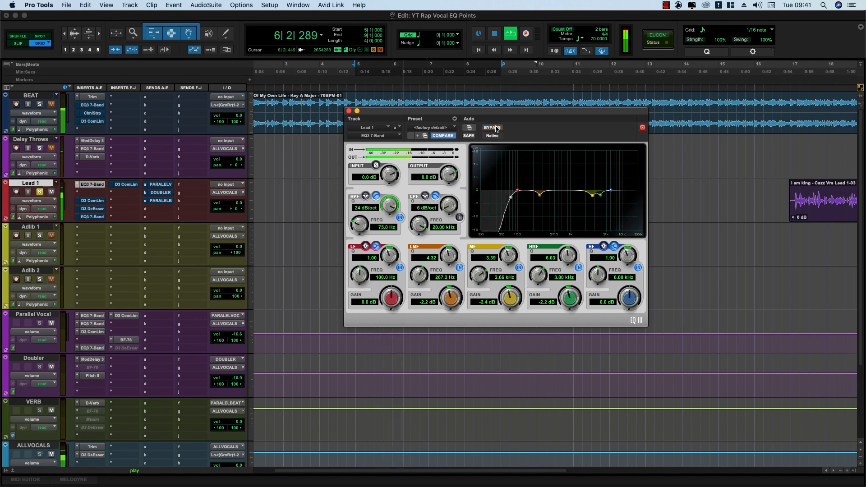
left_click(495, 128)
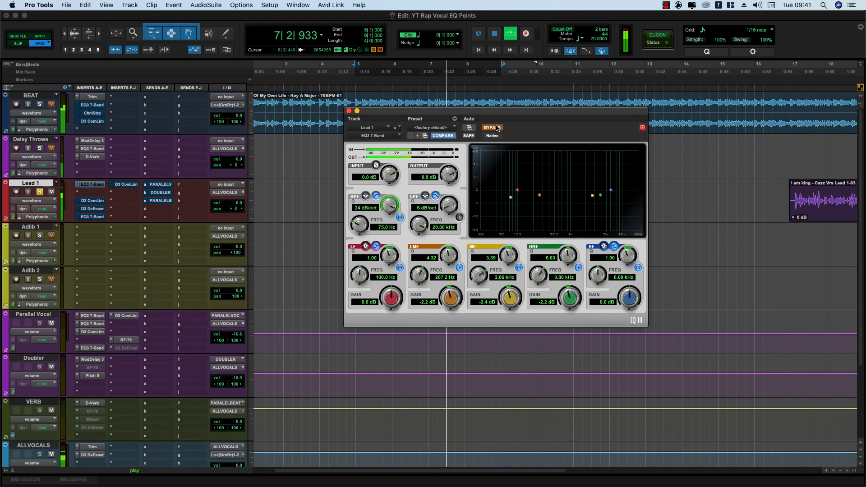
left_click(496, 128)
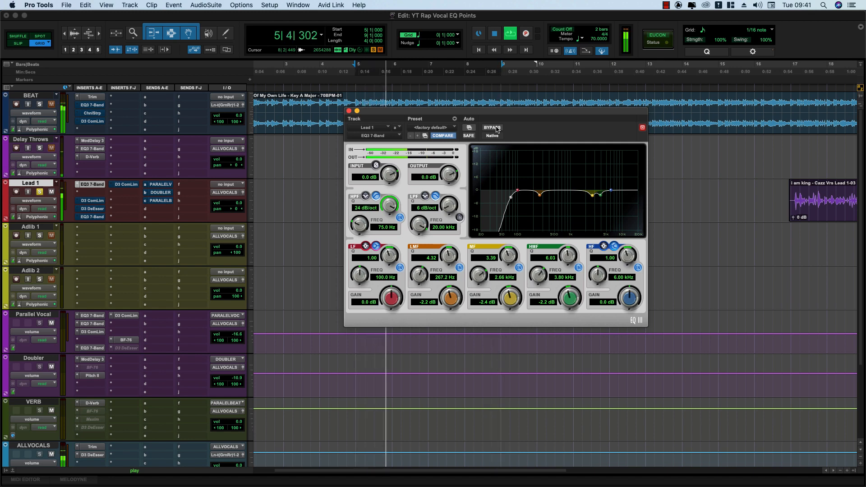
left_click(492, 128)
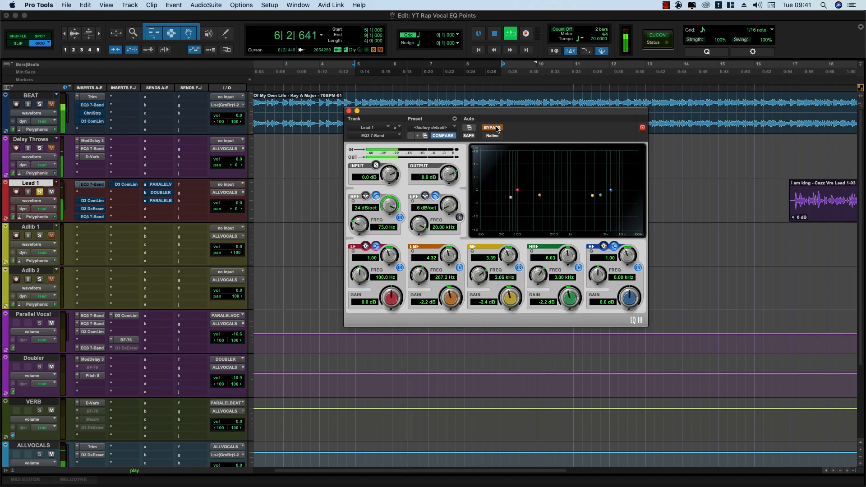
left_click(493, 128)
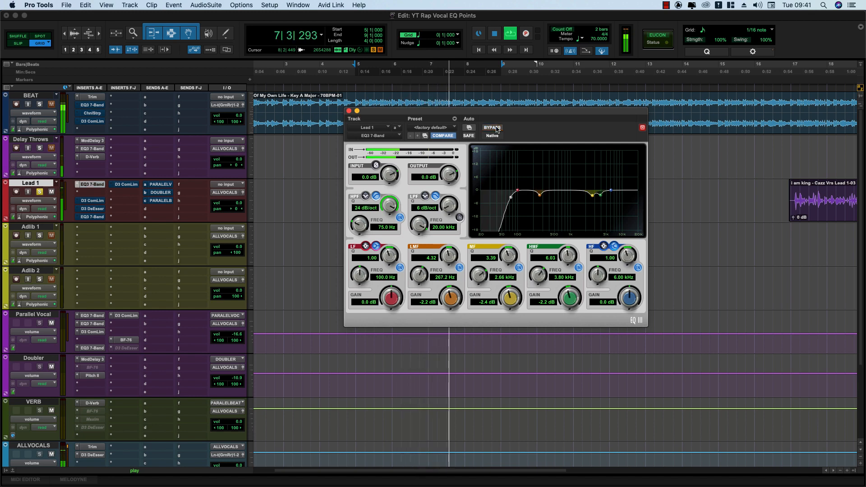
left_click(496, 128)
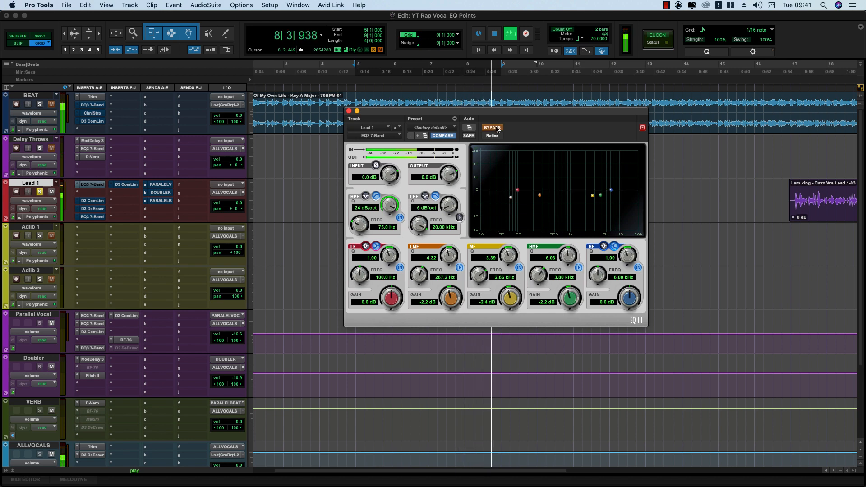
key("space")
left_click(494, 127)
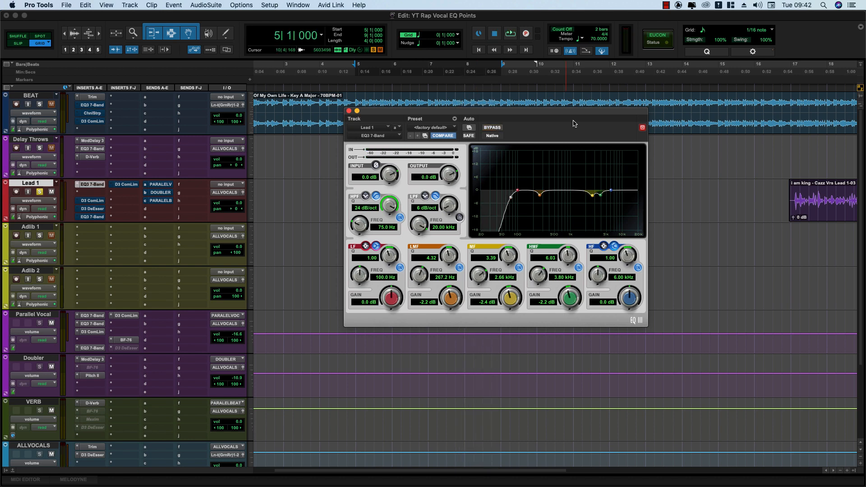